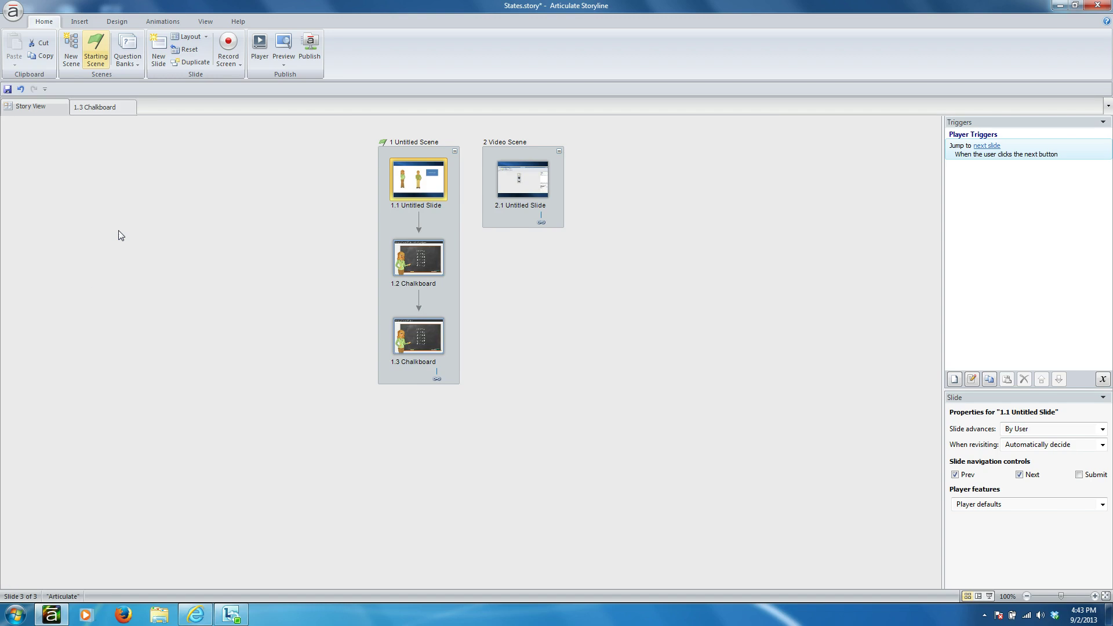
Step: Start a new draw from the question bank and look through the template, basic layout and quizzing slide categories
{"action": "left_click", "coordinate": [127, 56]}
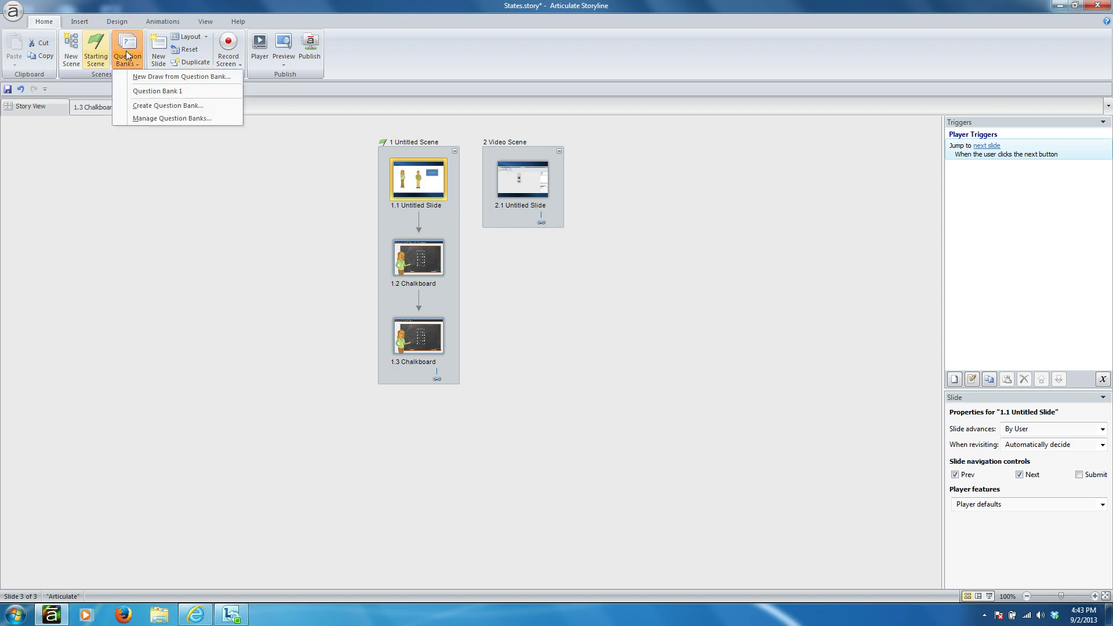
{"action": "left_click", "coordinate": [146, 78]}
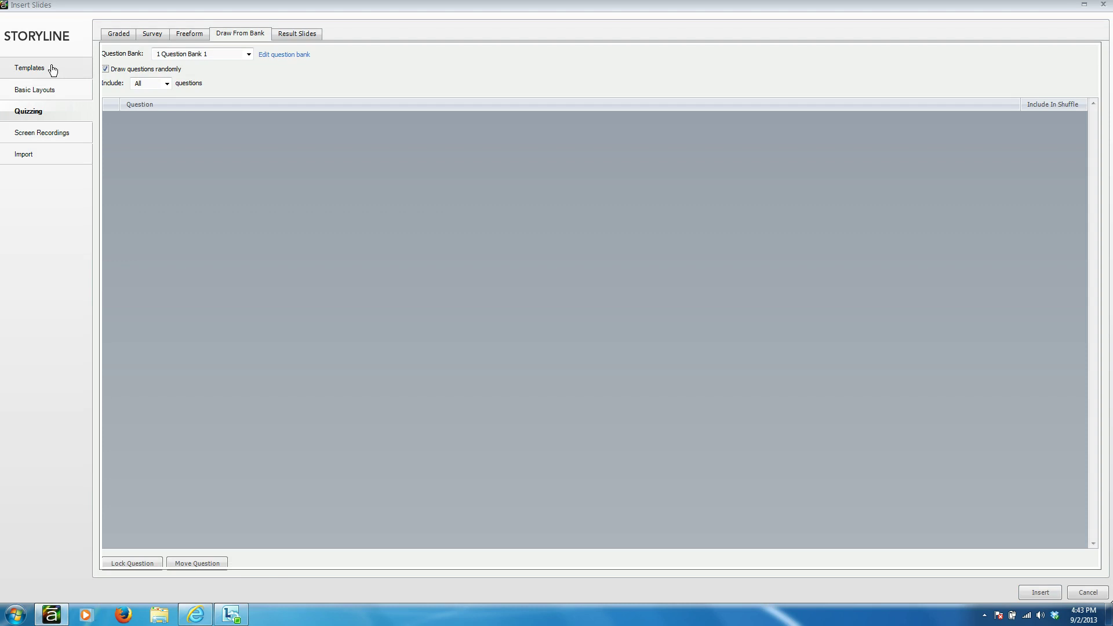
{"action": "left_click", "coordinate": [52, 70]}
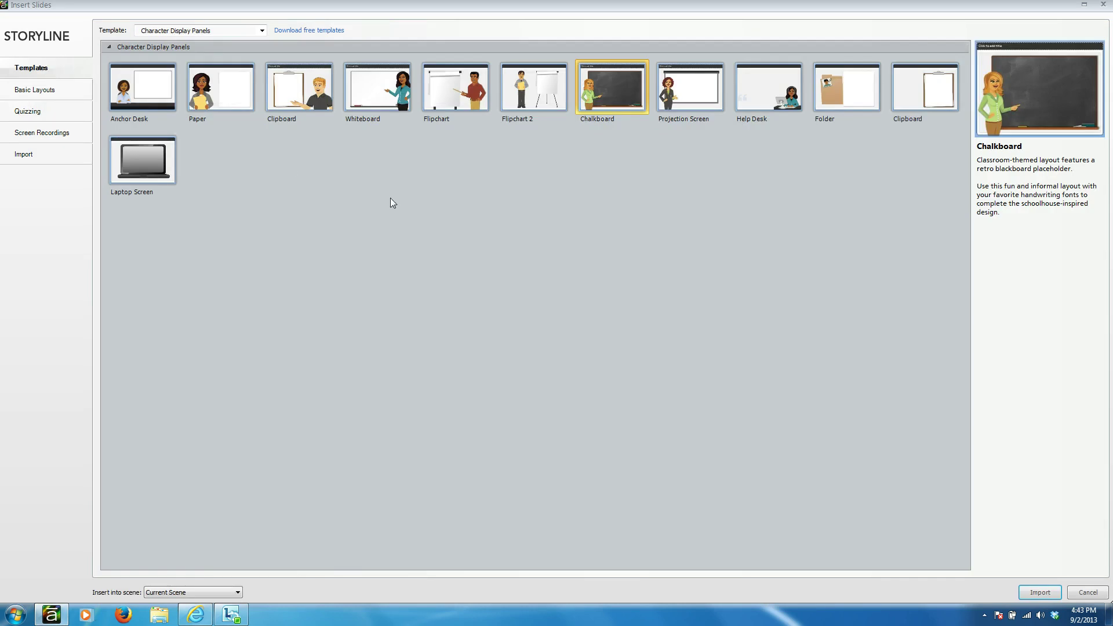
{"action": "left_click", "coordinate": [58, 97]}
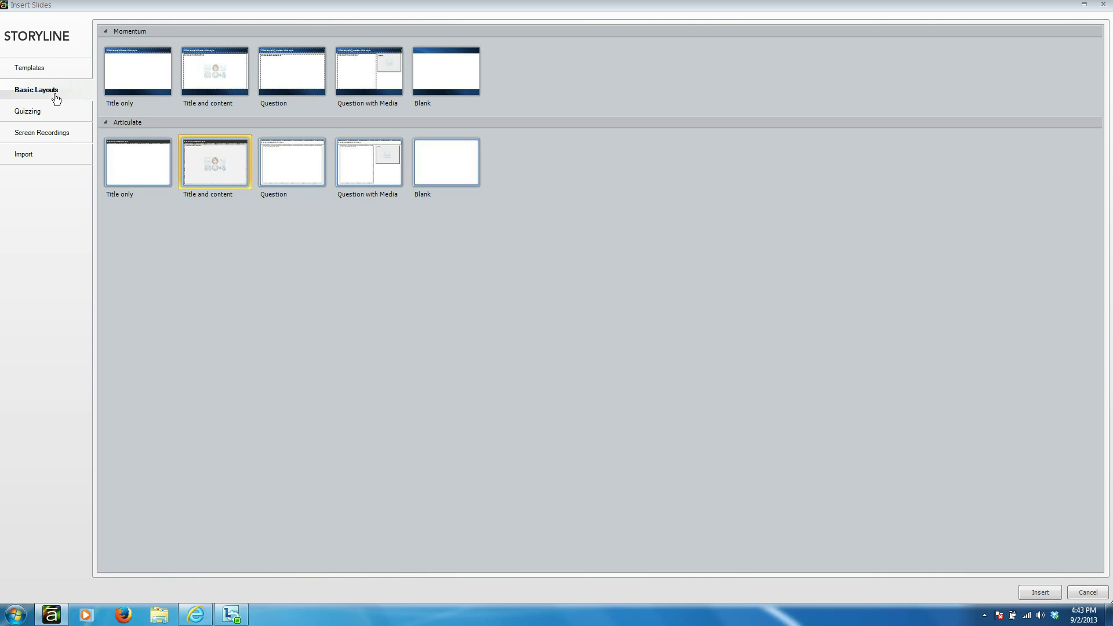
{"action": "left_click", "coordinate": [24, 117]}
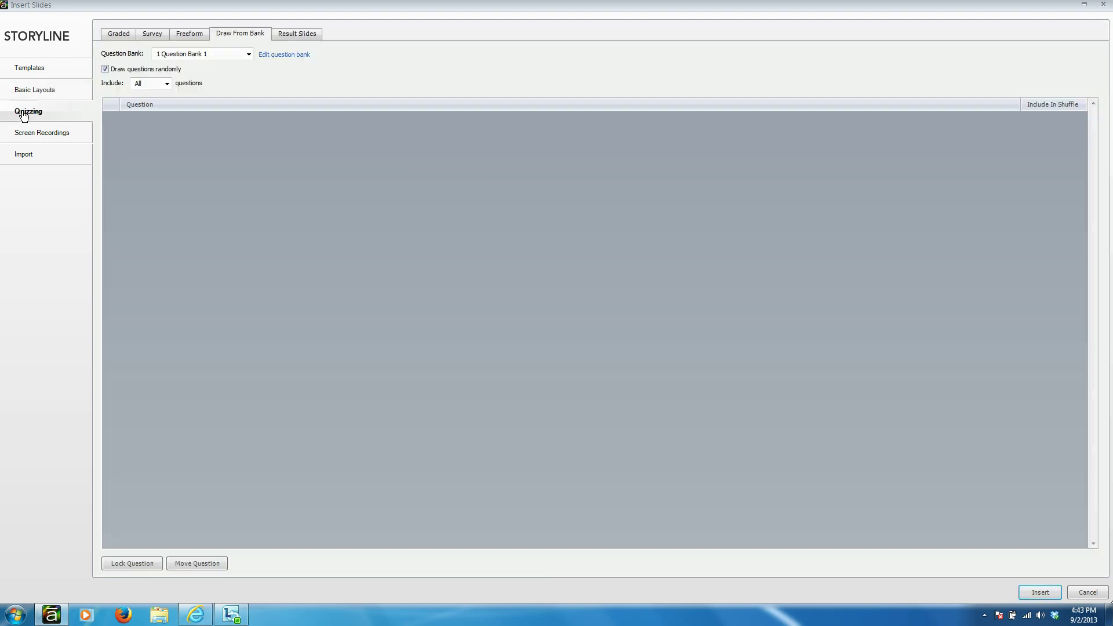
Step: Examine the graded question types, including Multiple Choice, Fill in the Blank, Numeric, Matching, Sequence and Hotspot, without inserting any slide
{"action": "left_click", "coordinate": [125, 36]}
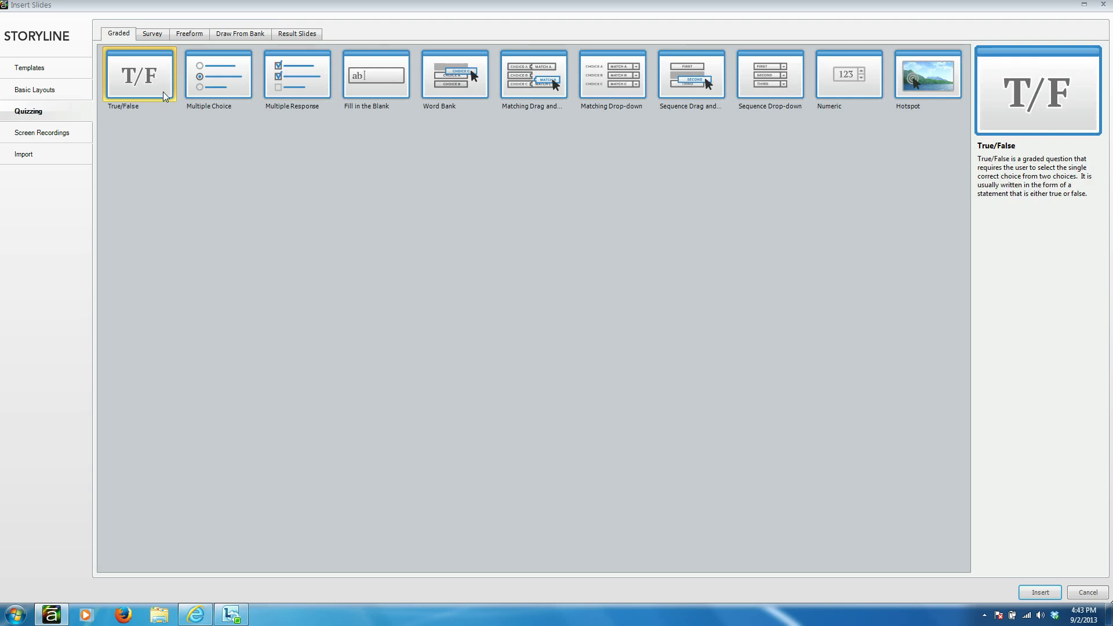
{"action": "left_click", "coordinate": [235, 90]}
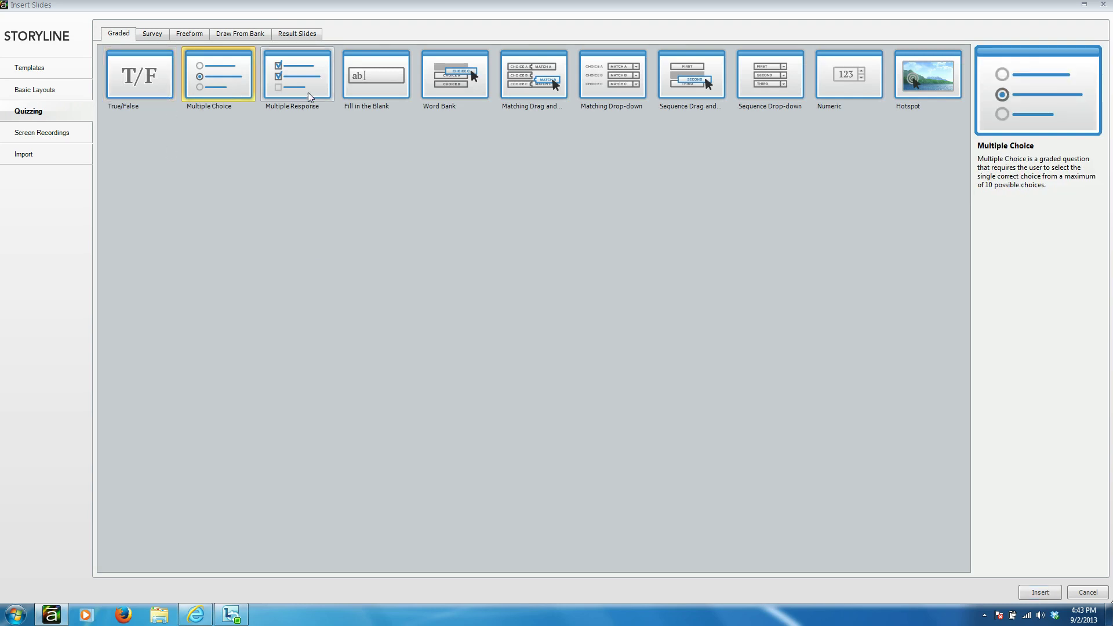
{"action": "left_click", "coordinate": [308, 93]}
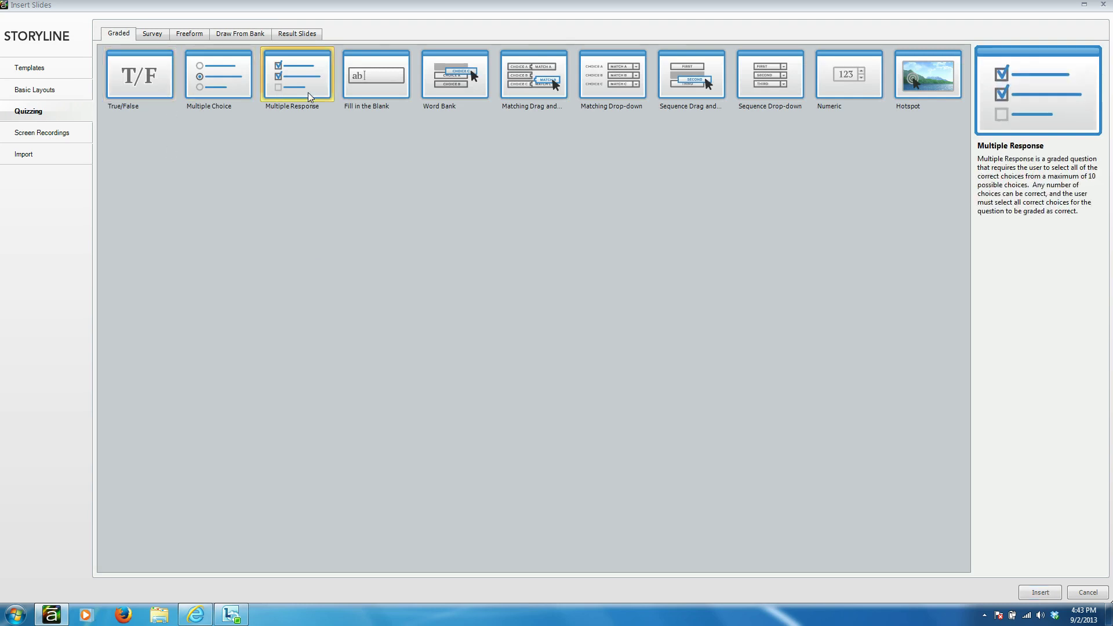
{"action": "left_click", "coordinate": [382, 91]}
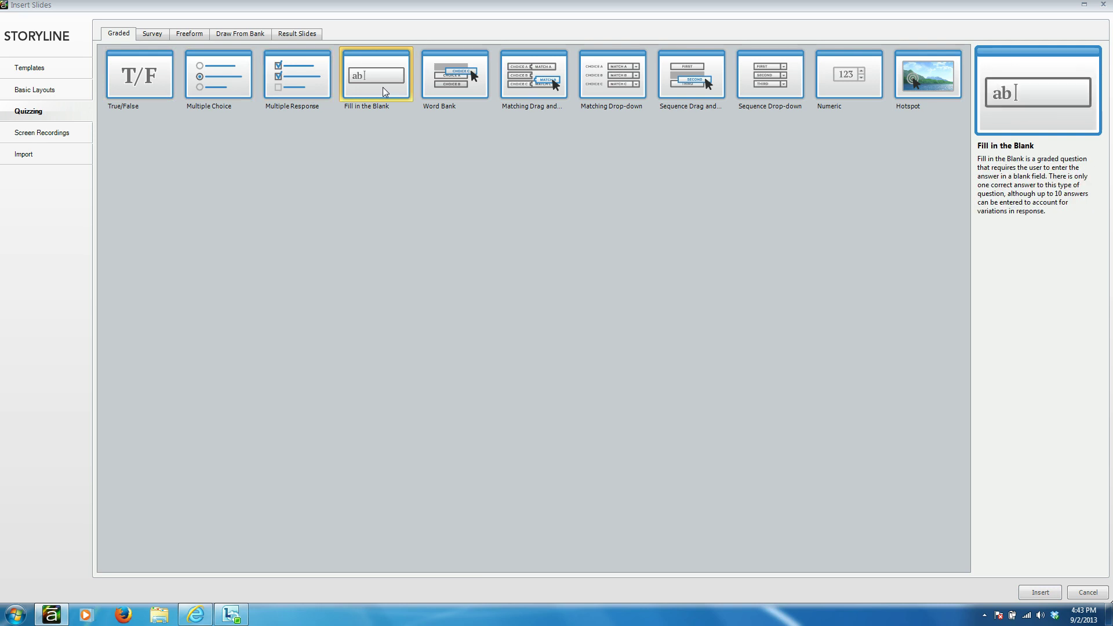
{"action": "left_click", "coordinate": [850, 89]}
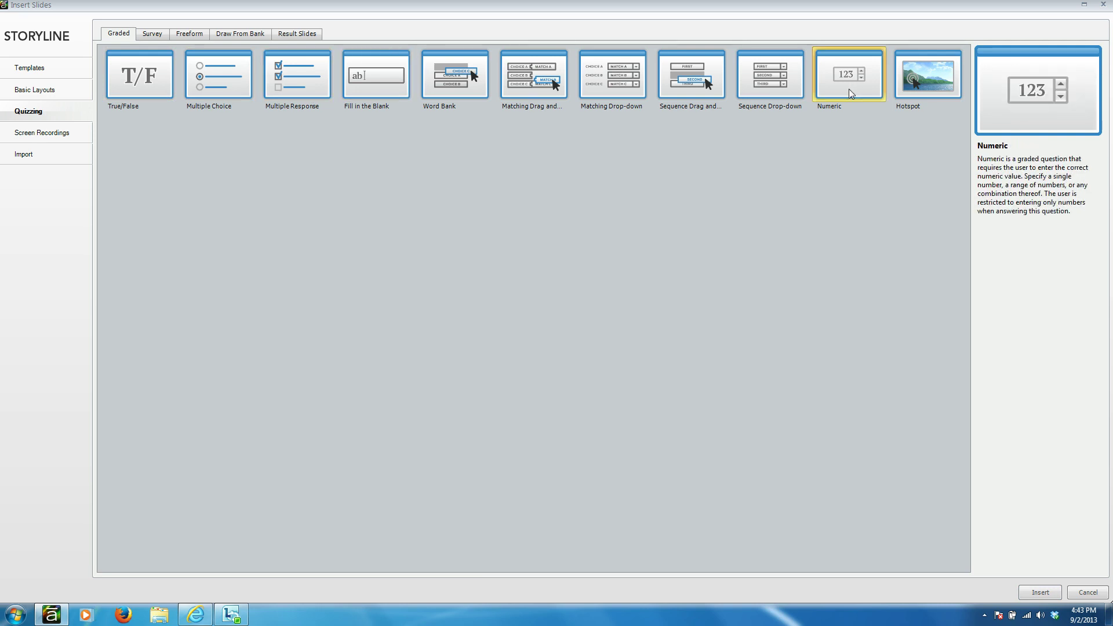
{"action": "left_click", "coordinate": [556, 81]}
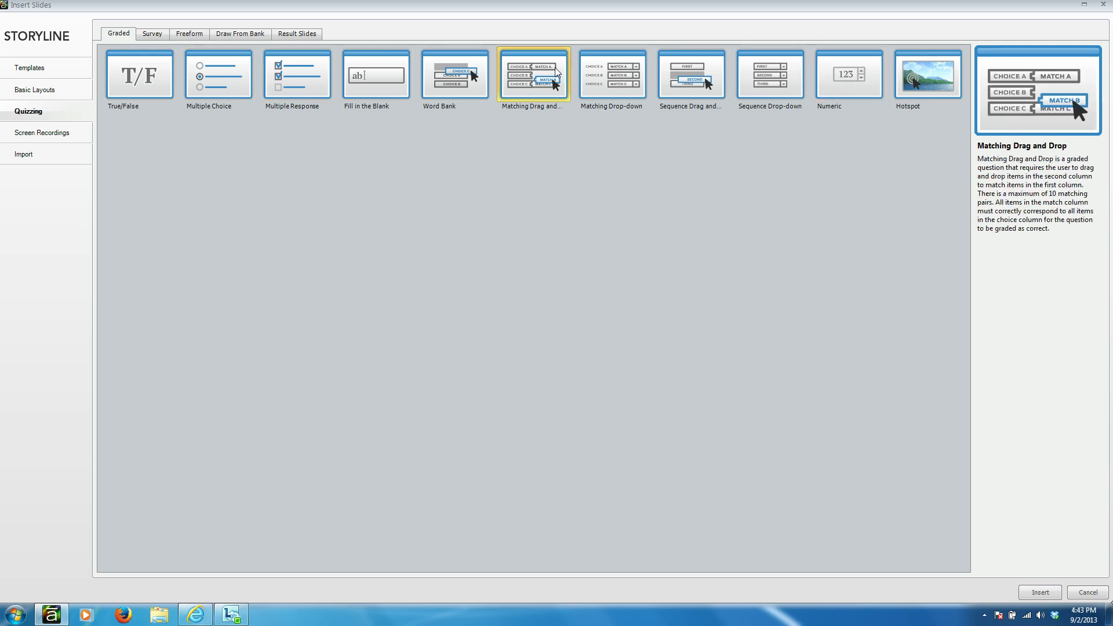
{"action": "left_click", "coordinate": [635, 95]}
{"action": "left_click", "coordinate": [715, 67]}
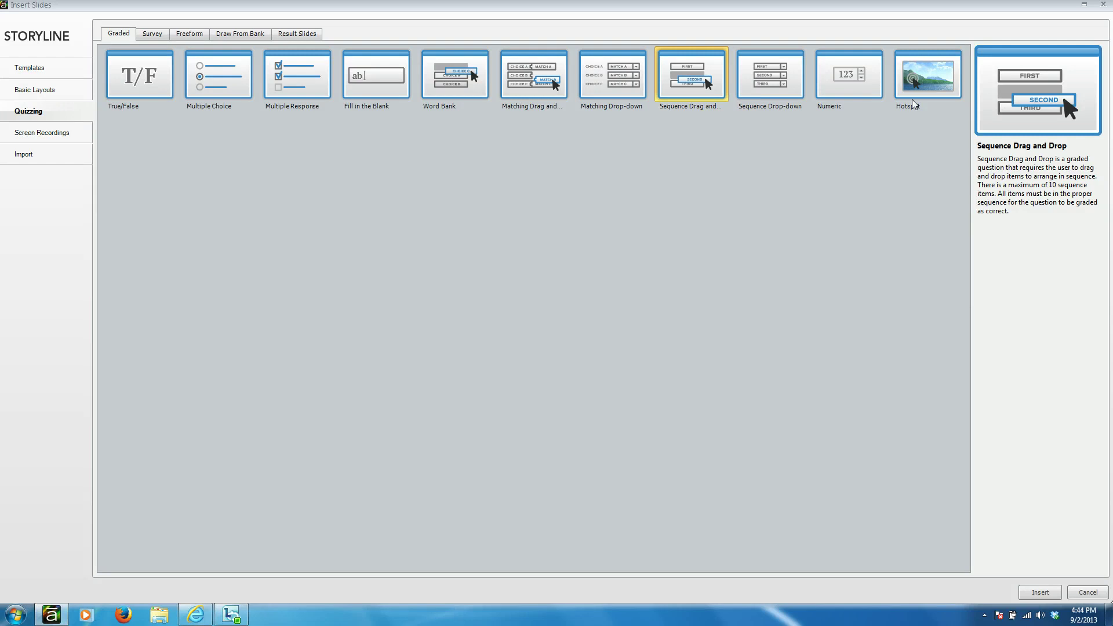
{"action": "left_click", "coordinate": [935, 67]}
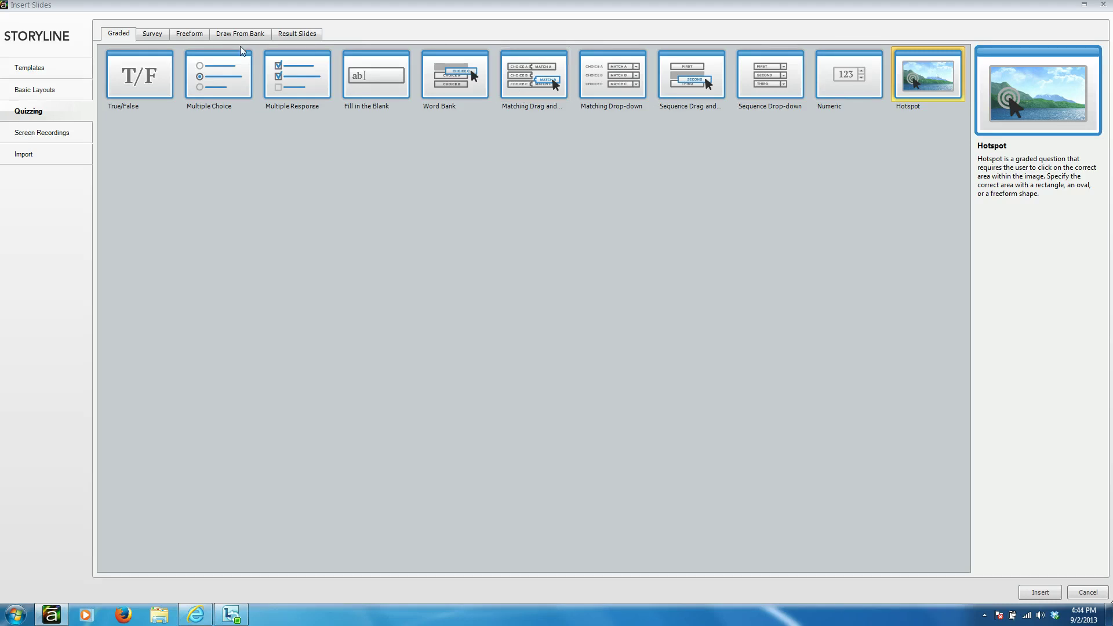
{"action": "key", "text": "Escape"}
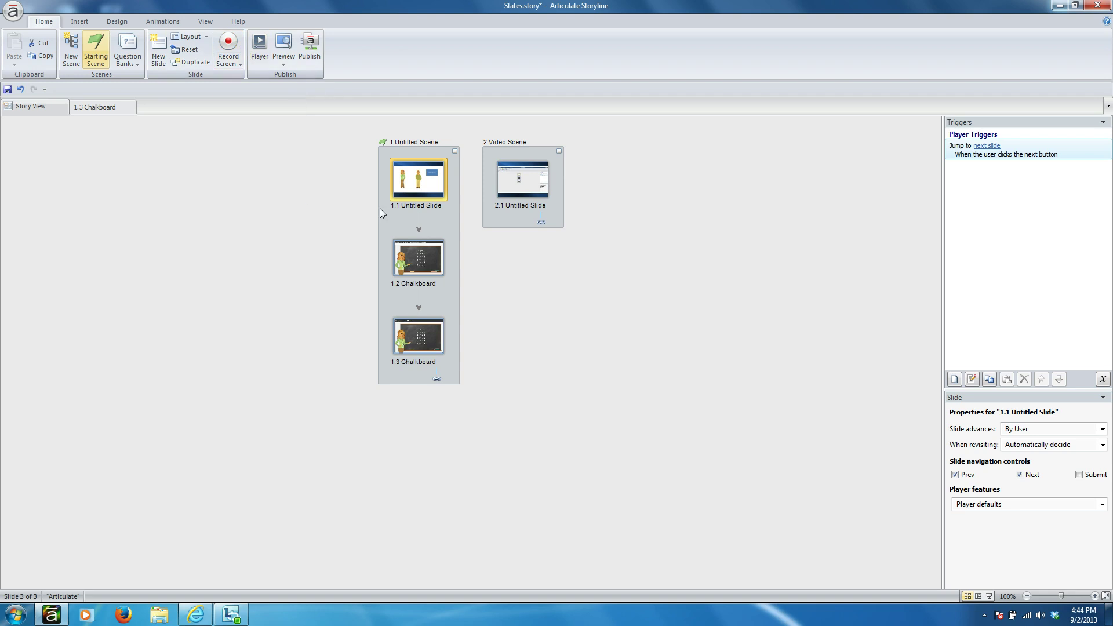
Step: Open slide 1.1 and preview only that slide, testing its "move the guy" button before returning to editing
{"action": "left_click", "coordinate": [435, 187]}
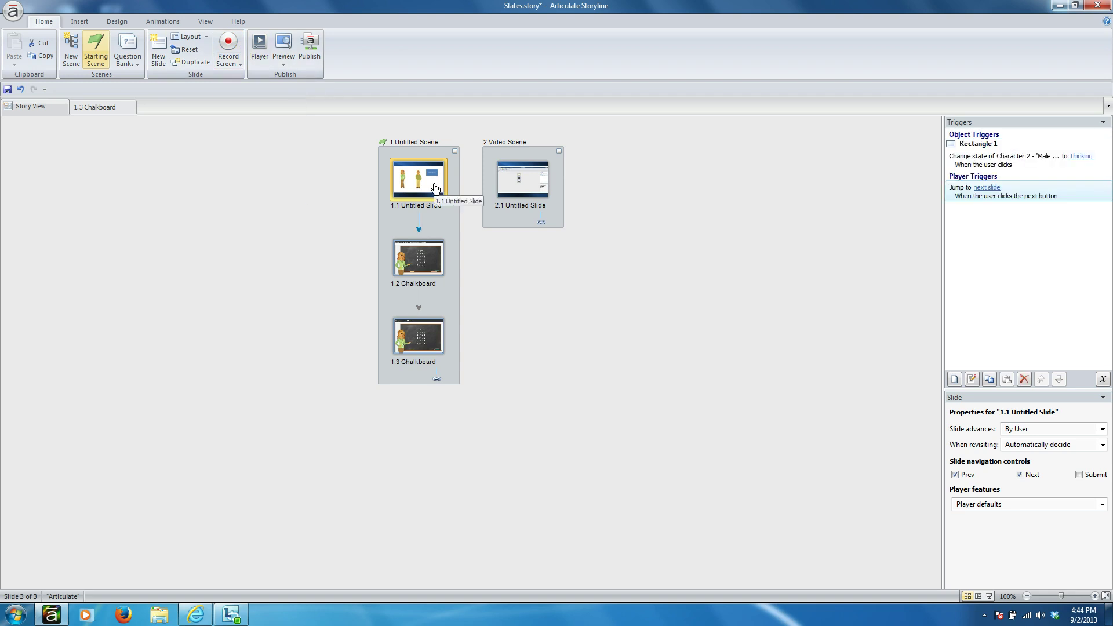
{"action": "double_click", "coordinate": [435, 187]}
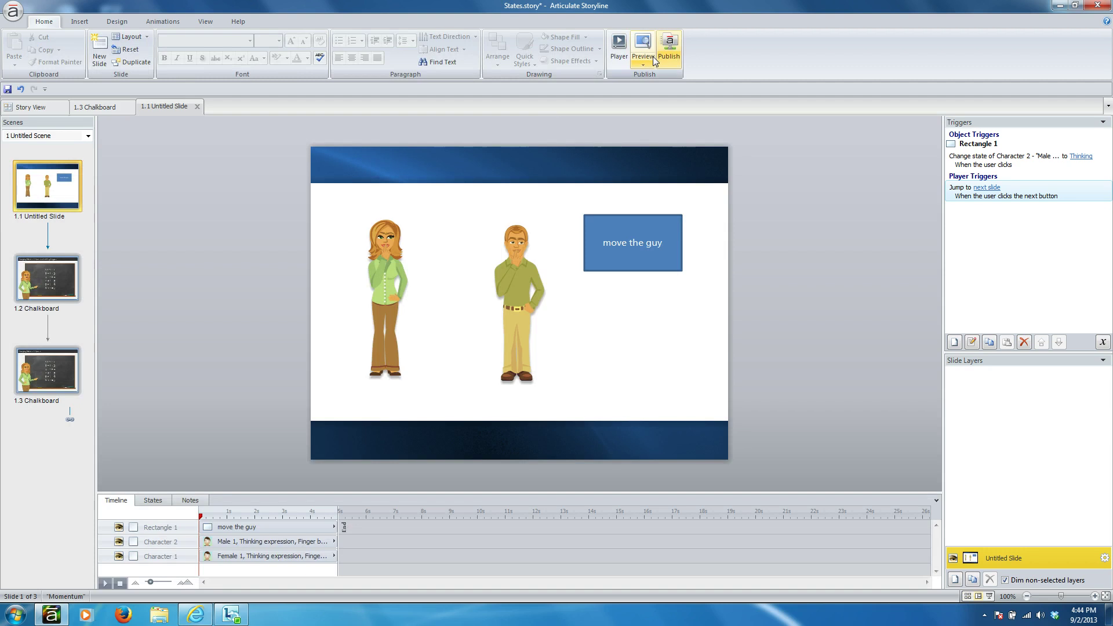
{"action": "left_click", "coordinate": [652, 62]}
{"action": "left_click", "coordinate": [649, 78]}
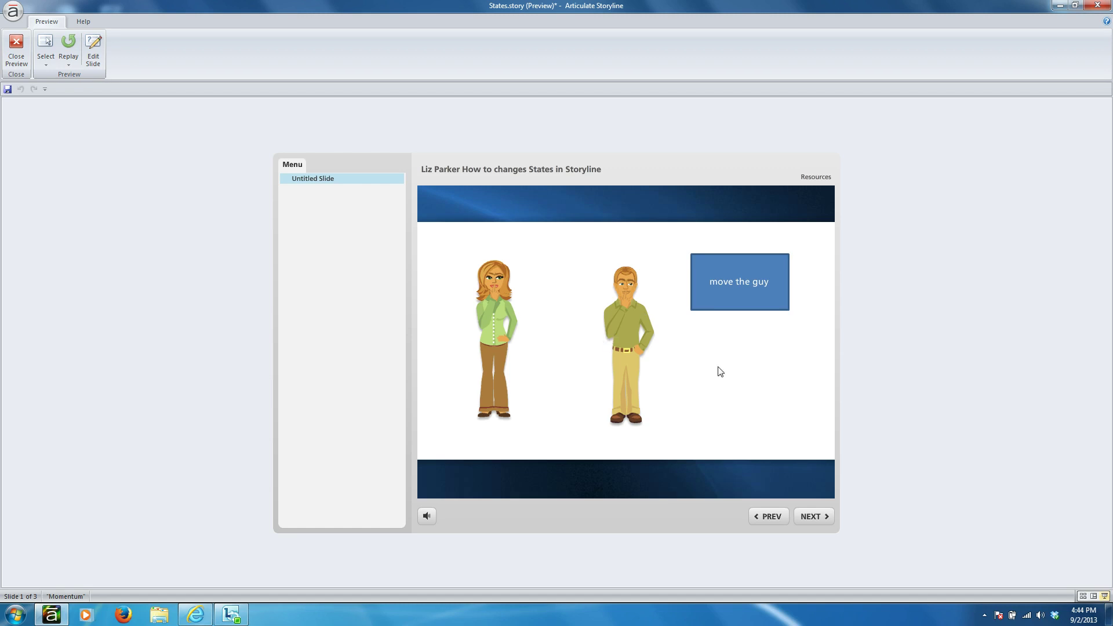
{"action": "left_click", "coordinate": [745, 288]}
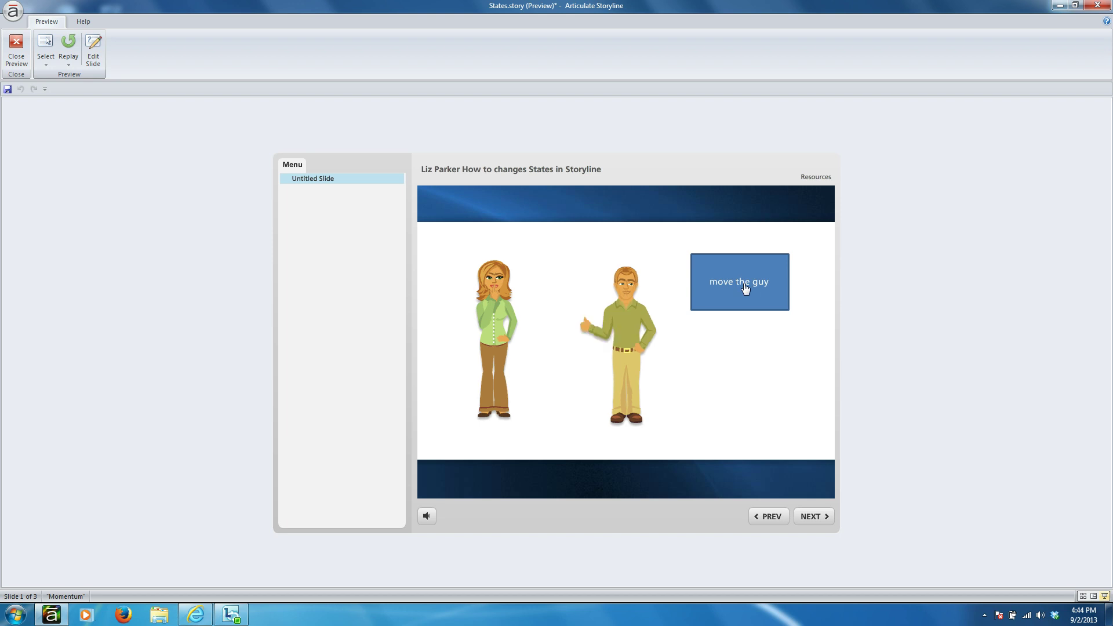
{"action": "left_click", "coordinate": [18, 48]}
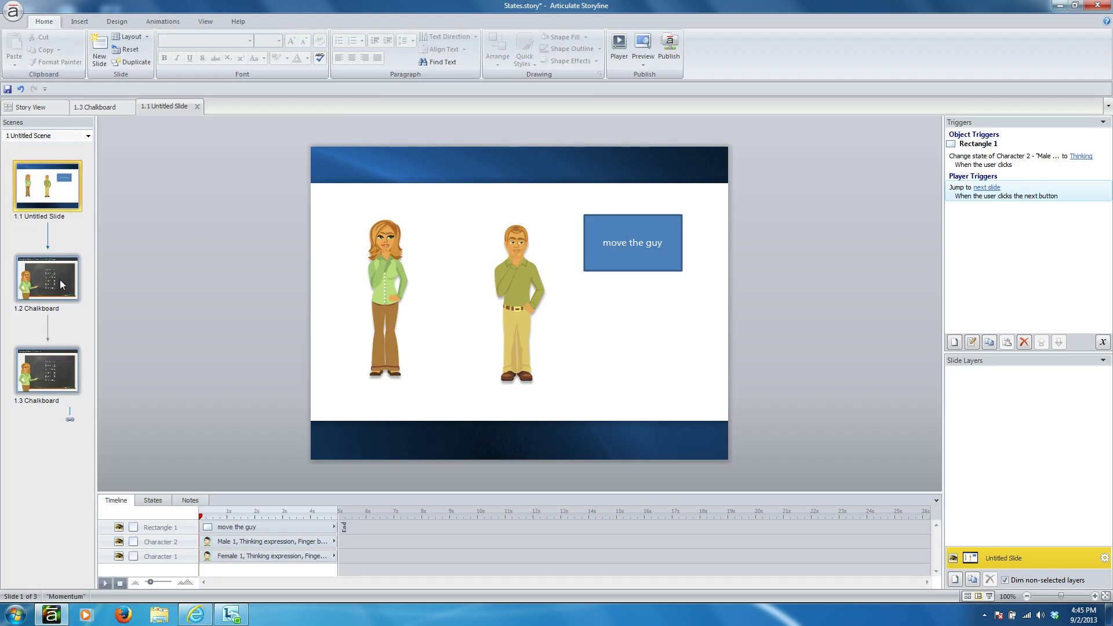
Step: Open the 1.2 Chalkboard slide and preview only that slide to check the teacher's hover effect, returning to editing
{"action": "left_click", "coordinate": [61, 284]}
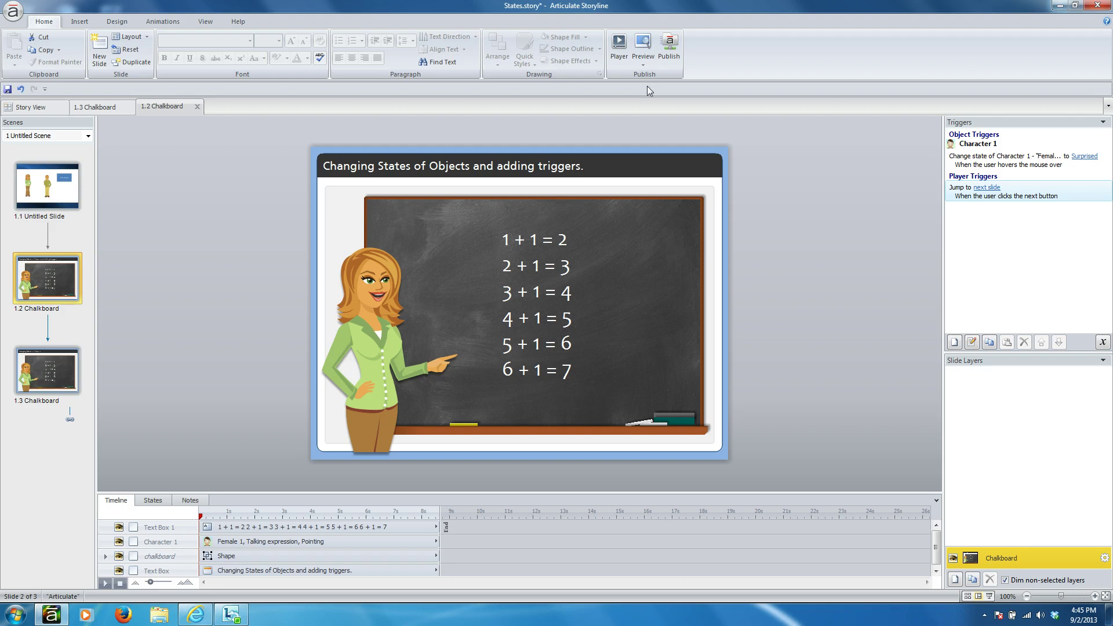
{"action": "left_click", "coordinate": [648, 62]}
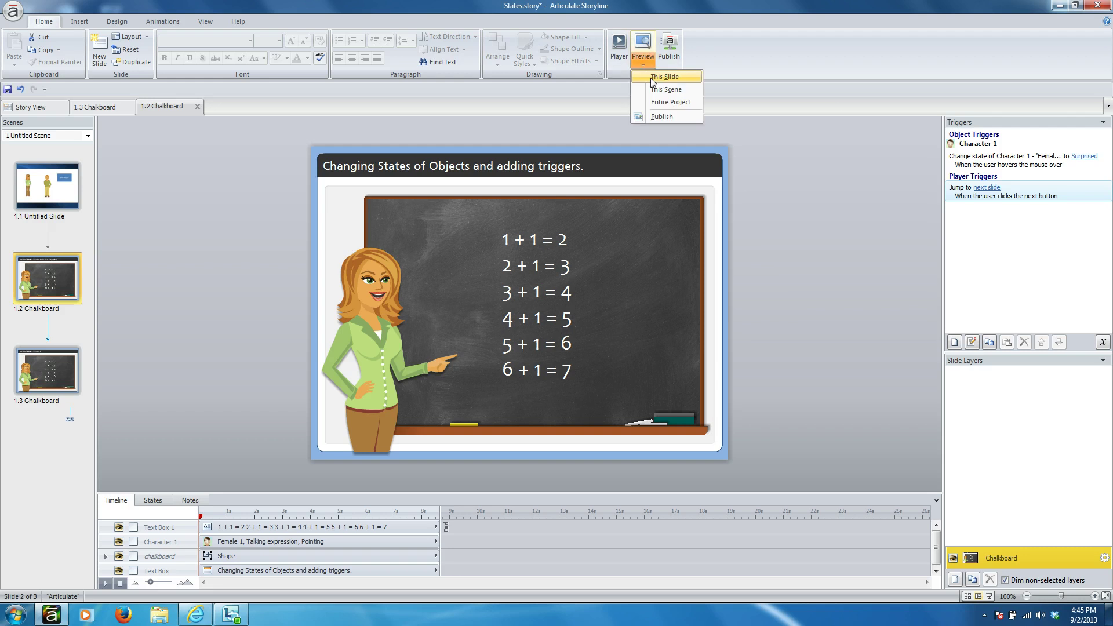
{"action": "left_click", "coordinate": [651, 77]}
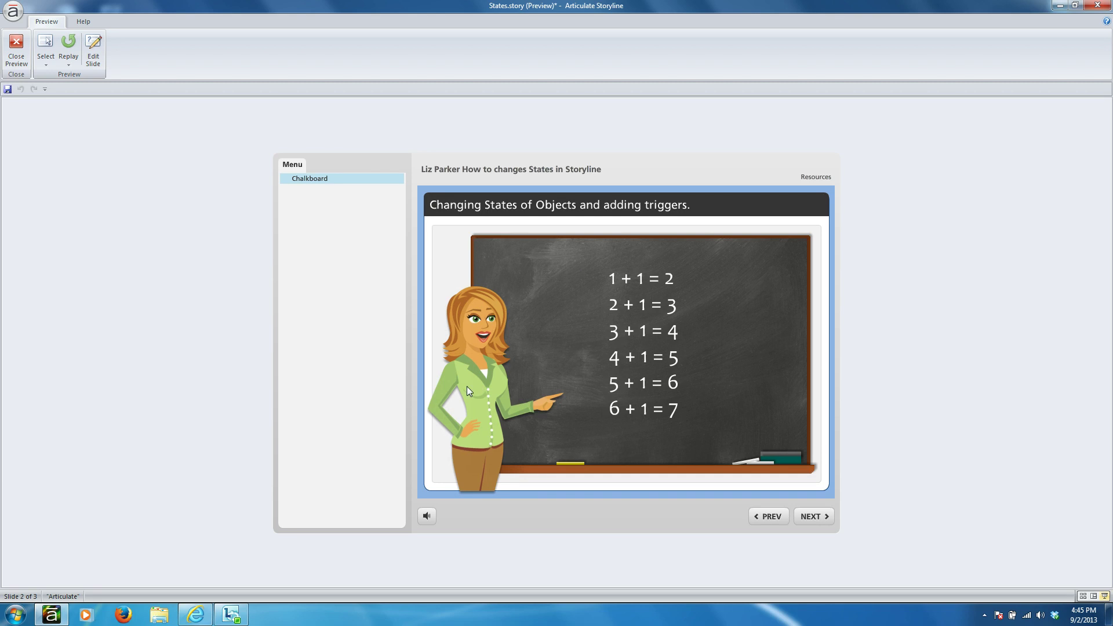
{"action": "left_click", "coordinate": [16, 51]}
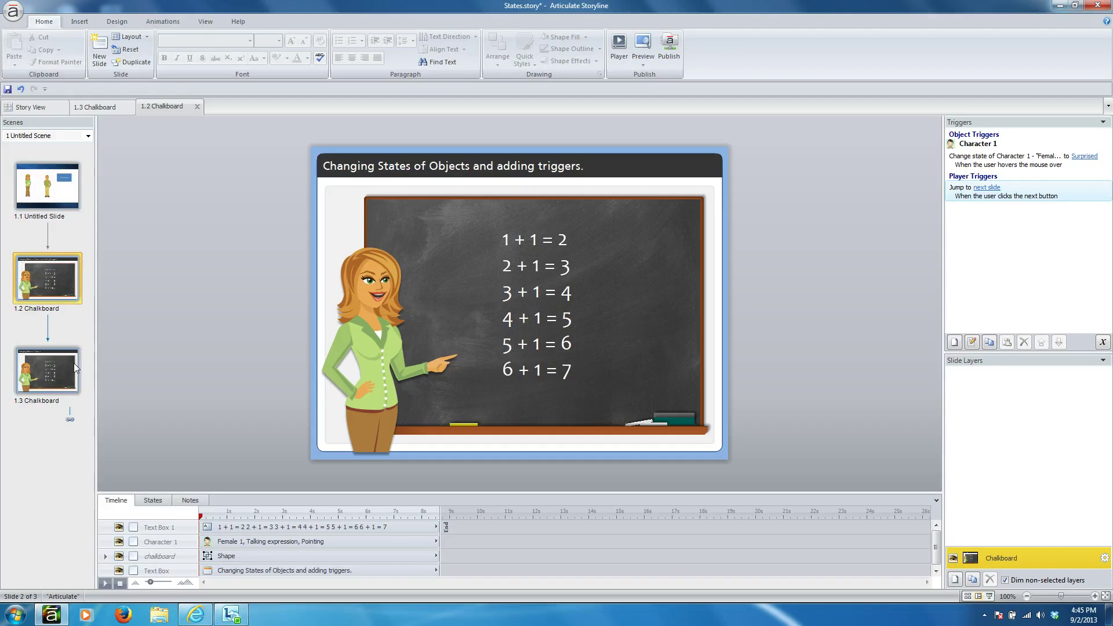
Step: On slide 1.3 Chalkboard, add a trigger changing the teacher character's state to Surprised when the mouse hovers over her, restoring on mouse leave
{"action": "left_click", "coordinate": [76, 369]}
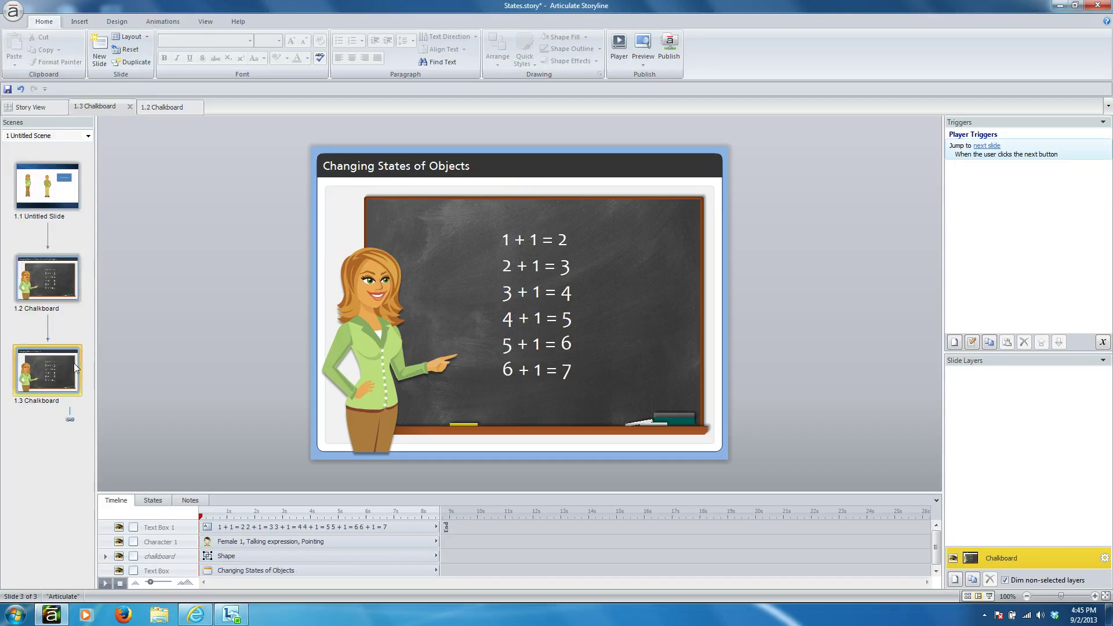
{"action": "left_click", "coordinate": [388, 338]}
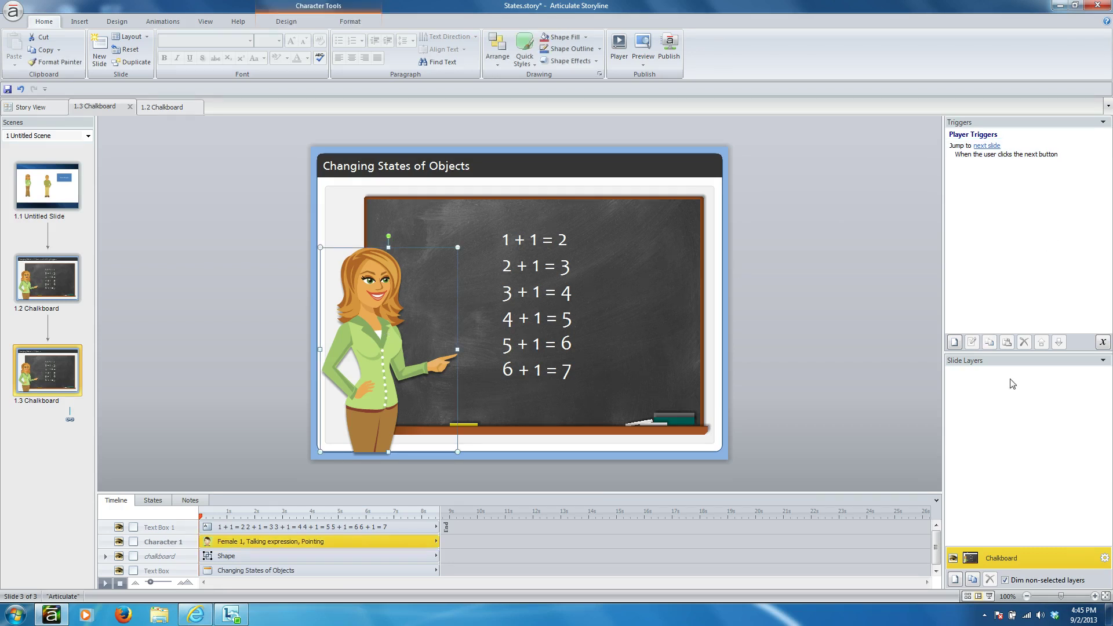
{"action": "left_click", "coordinate": [954, 343]}
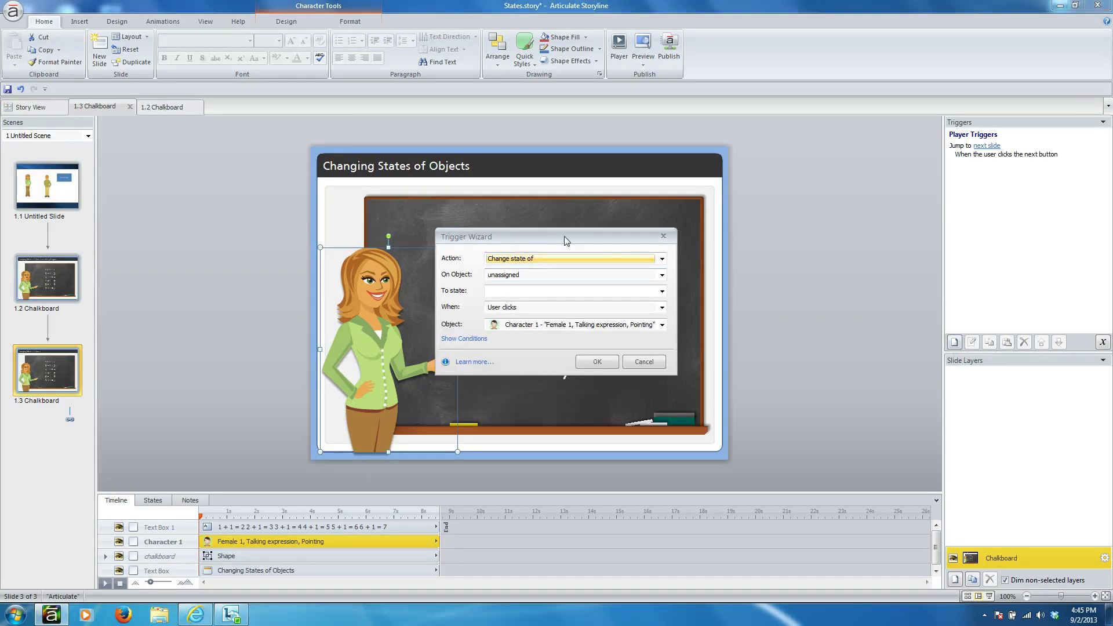
{"action": "left_click", "coordinate": [662, 275]}
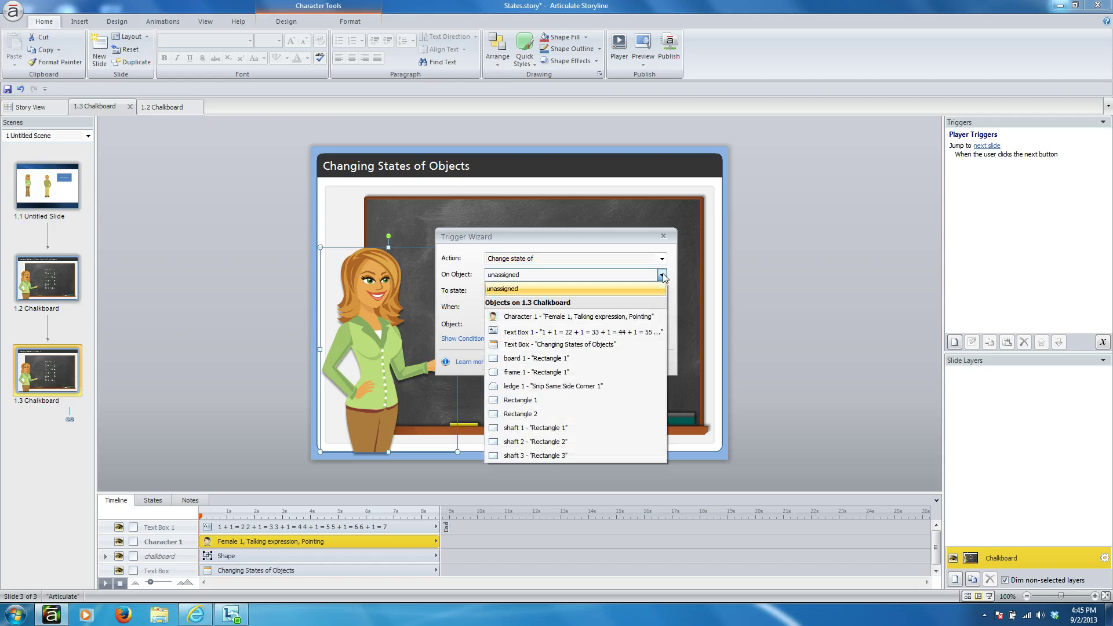
{"action": "left_click", "coordinate": [620, 315]}
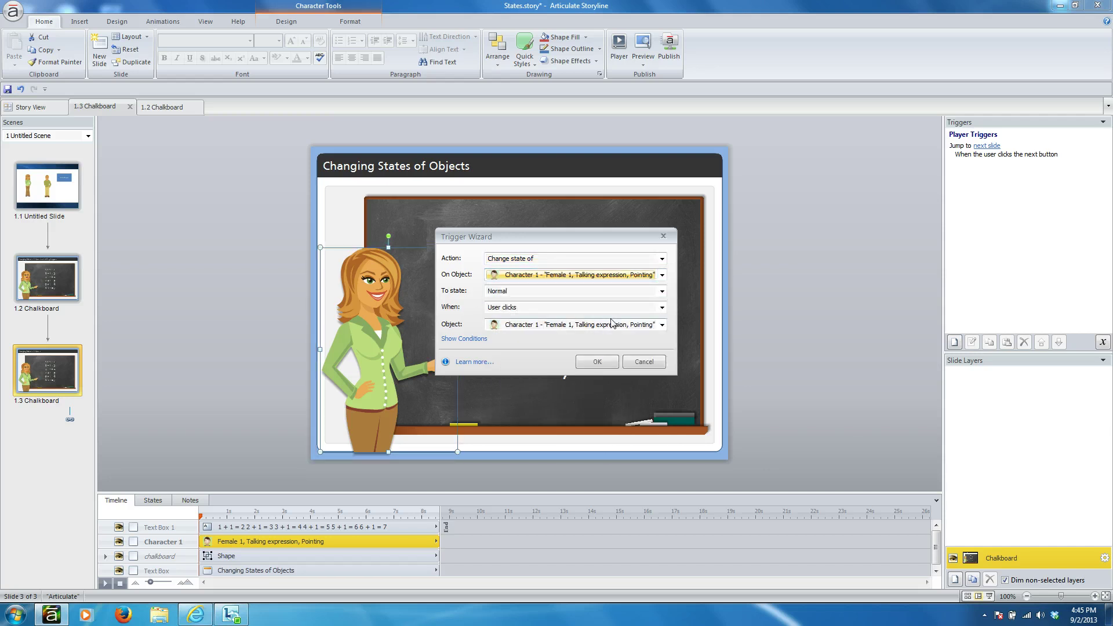
{"action": "left_click", "coordinate": [662, 292]}
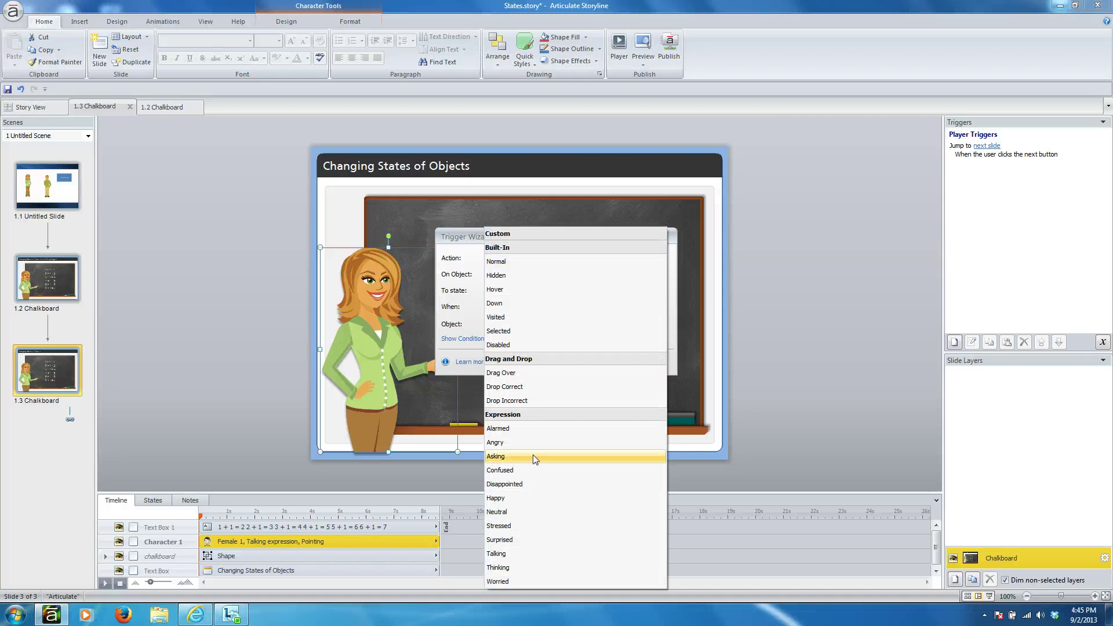
{"action": "left_click", "coordinate": [491, 540]}
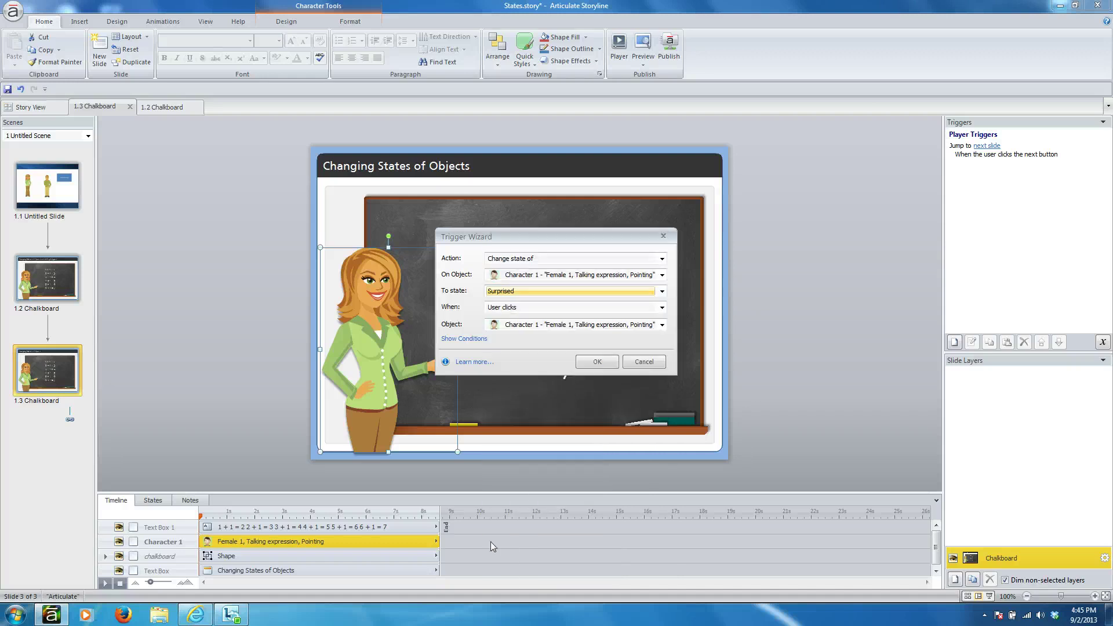
{"action": "left_click", "coordinate": [662, 307]}
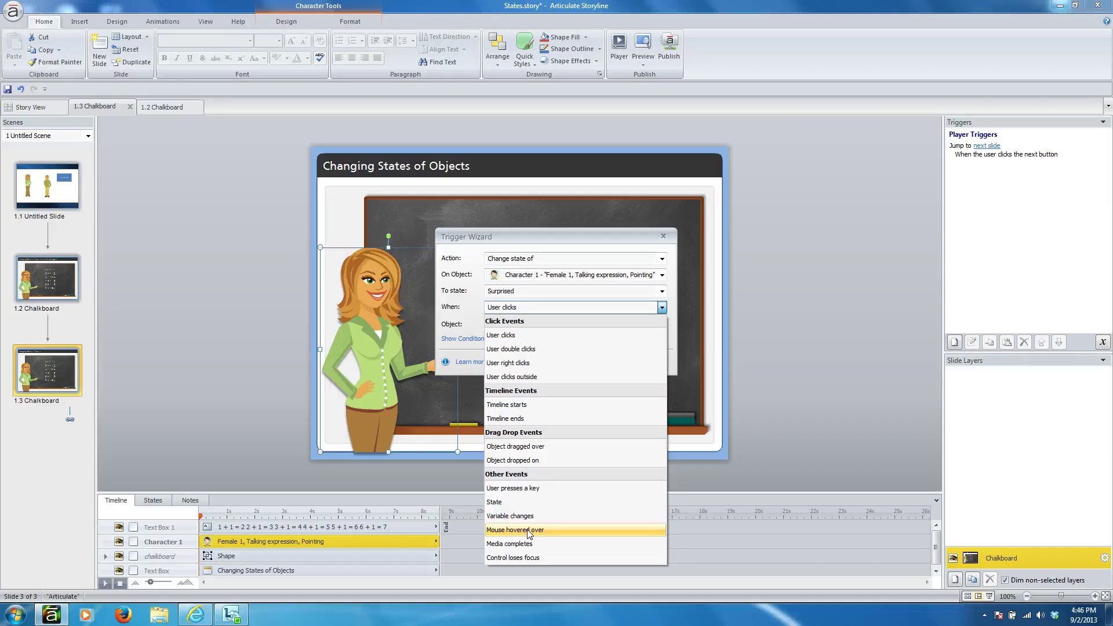
{"action": "left_click", "coordinate": [528, 530]}
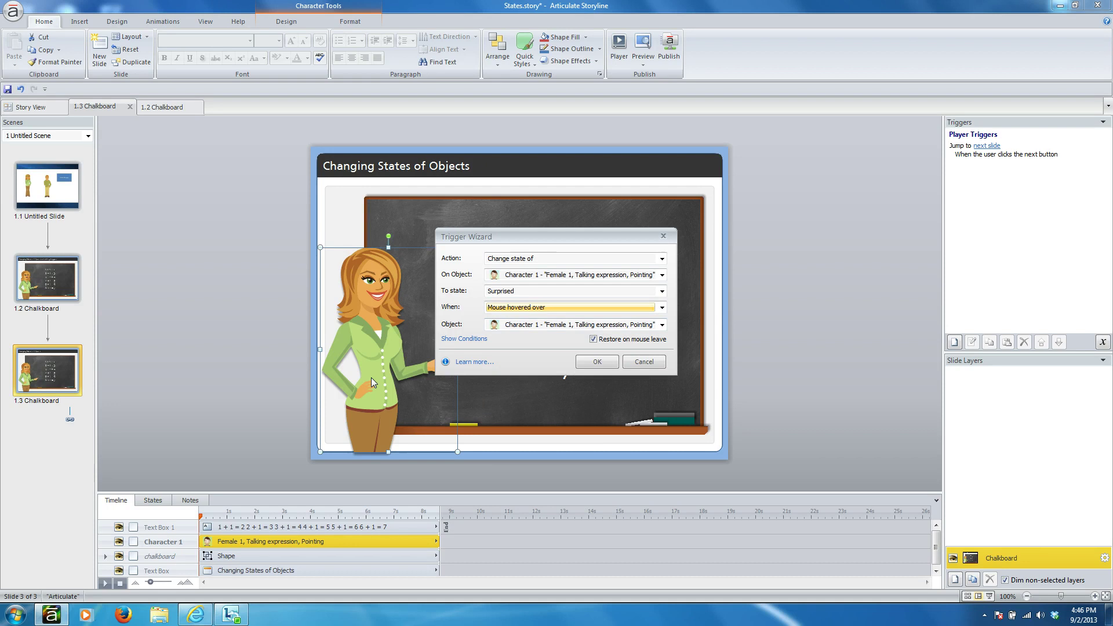
{"action": "left_click", "coordinate": [597, 362]}
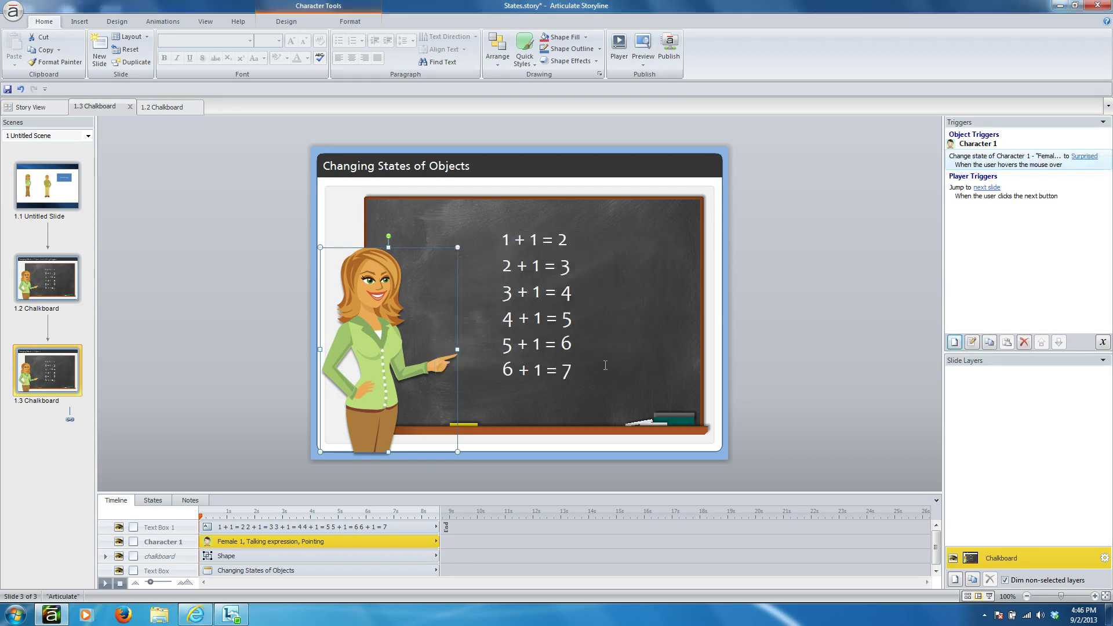
Step: Preview only the 1.3 Chalkboard slide to test the teacher's hover trigger, and return to editing
{"action": "left_click", "coordinate": [647, 64]}
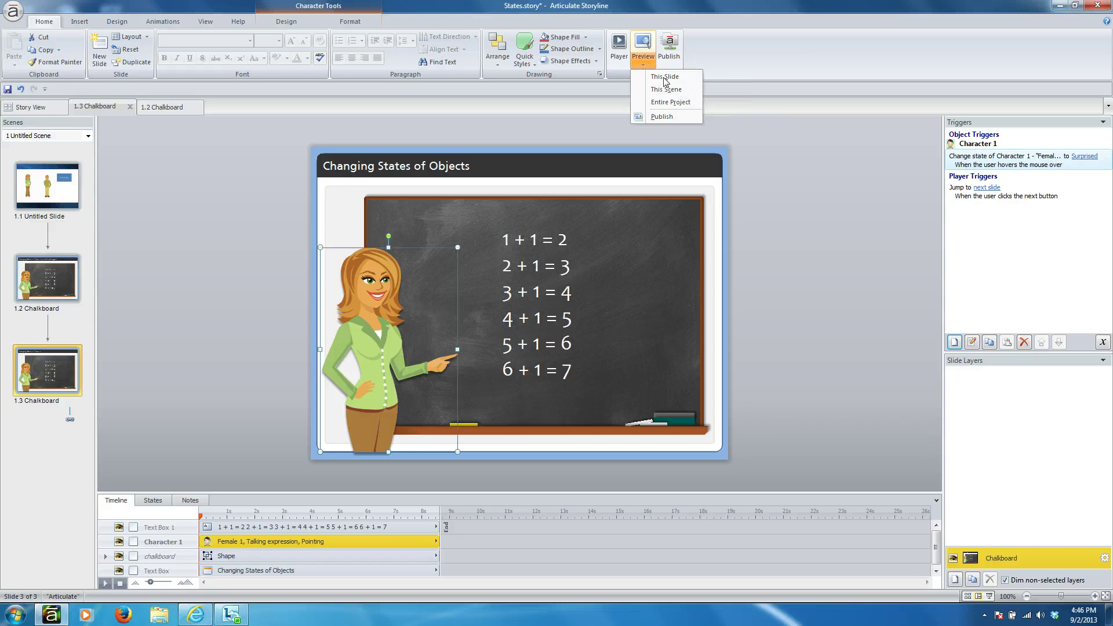
{"action": "left_click", "coordinate": [664, 77]}
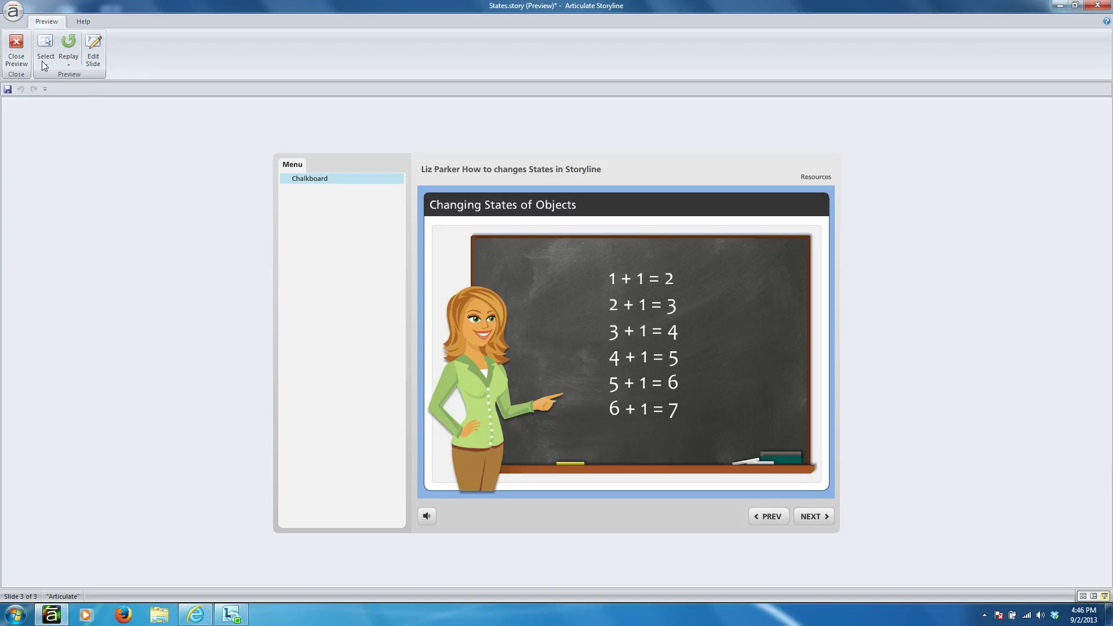
{"action": "left_click", "coordinate": [21, 48]}
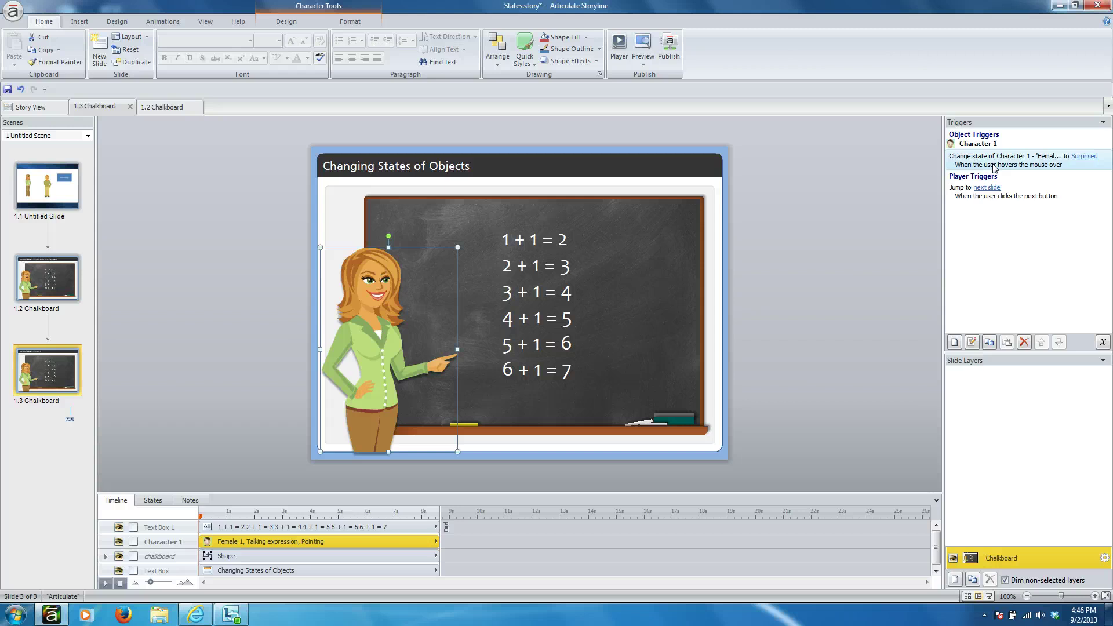
Step: Duplicate the teacher character together with its hover trigger on slide 1.3 Chalkboard
{"action": "key", "text": "ctrl+d"}
{"action": "key", "text": "ctrl+v"}
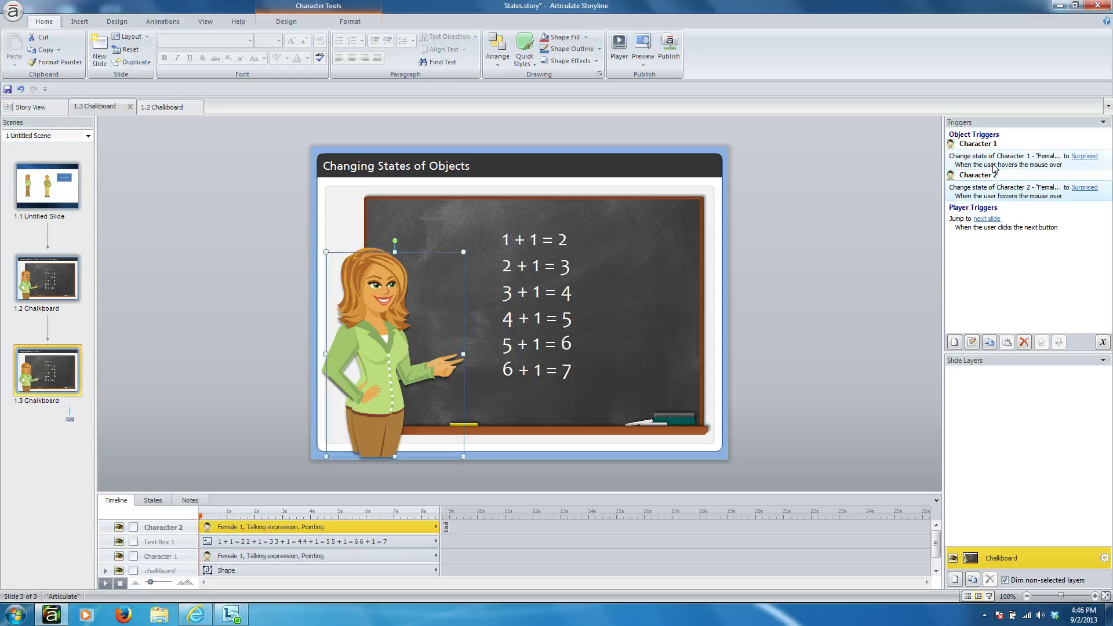